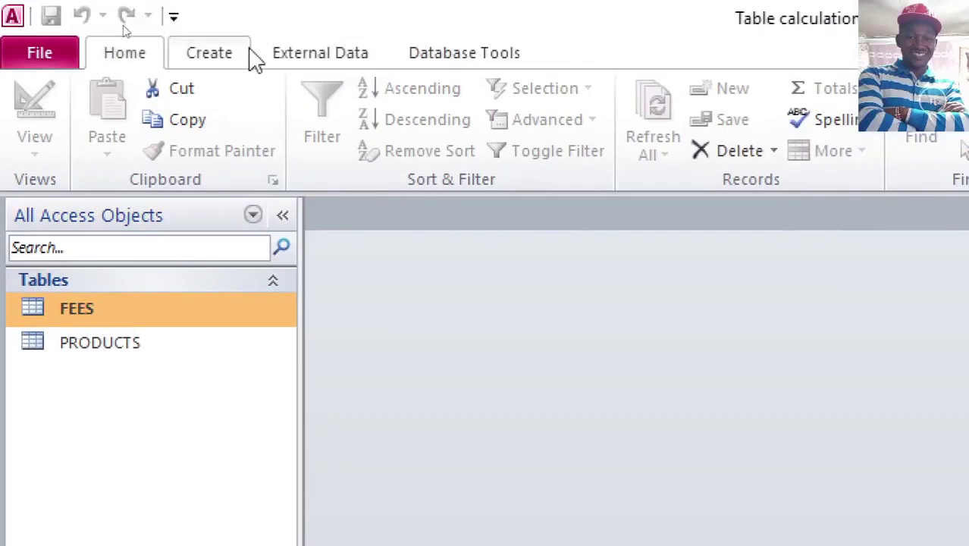
# Step: Auto-generate a form from the FEES table that shows all six of its fields
pyautogui.click(211, 54)
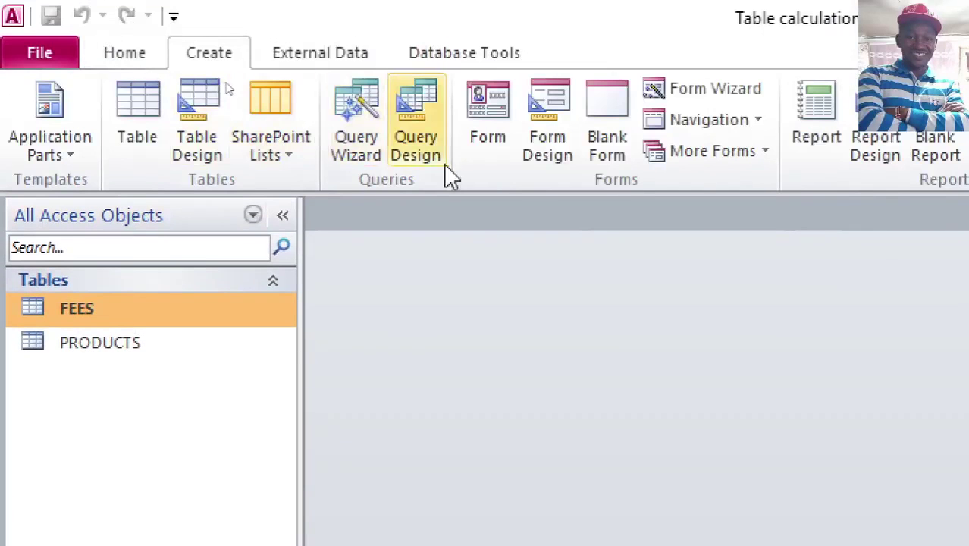
pyautogui.click(491, 139)
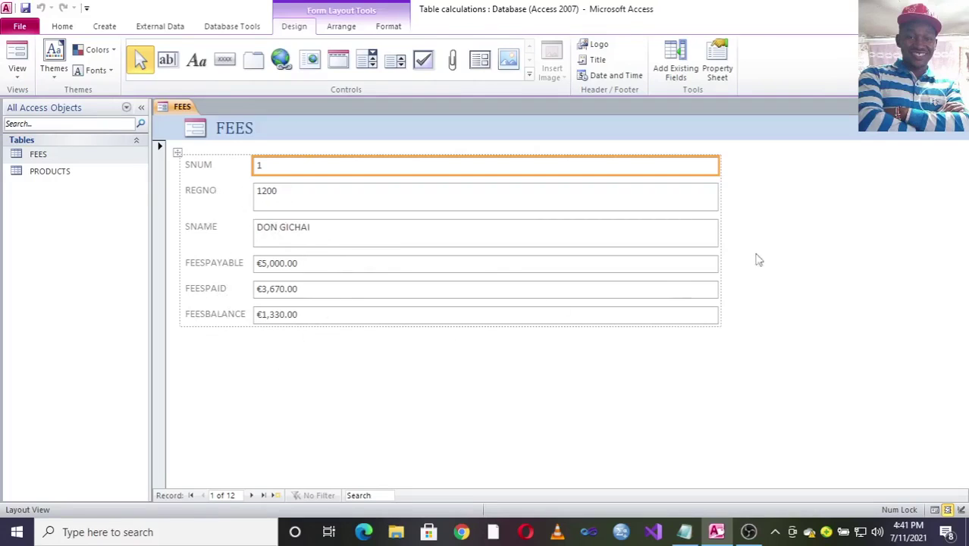
# Step: Switch the FEES form to Design View and show the SNAME text box's Property Sheet
pyautogui.click(15, 72)
pyautogui.click(45, 162)
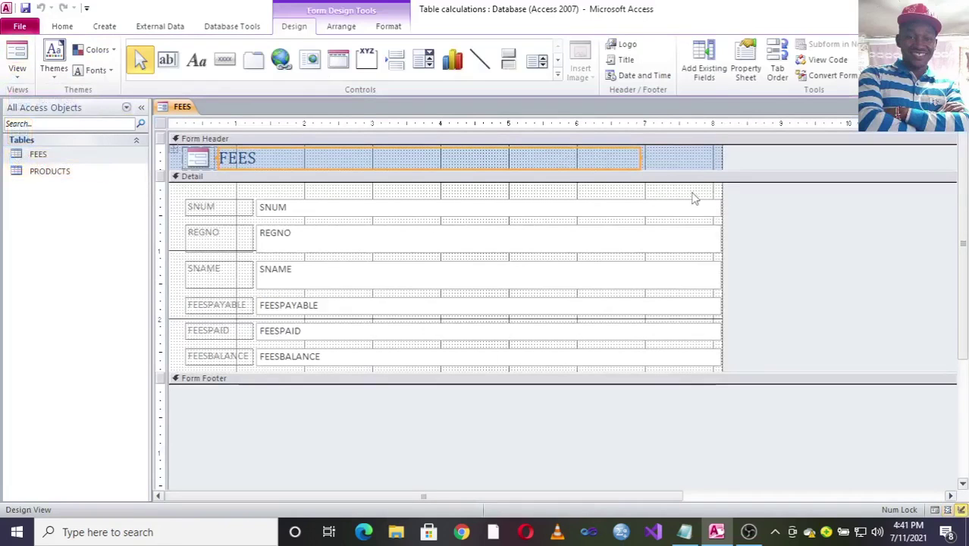
pyautogui.click(293, 306)
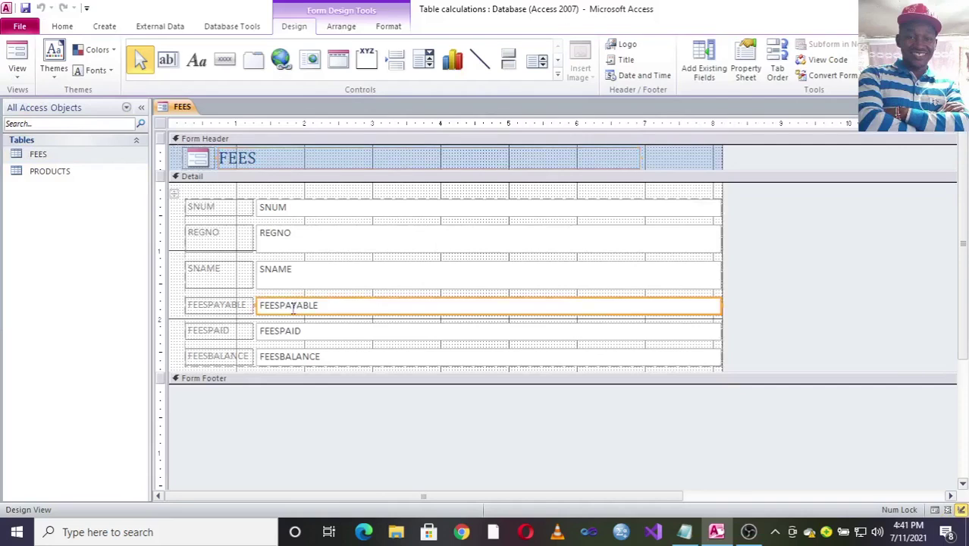
pyautogui.click(279, 268)
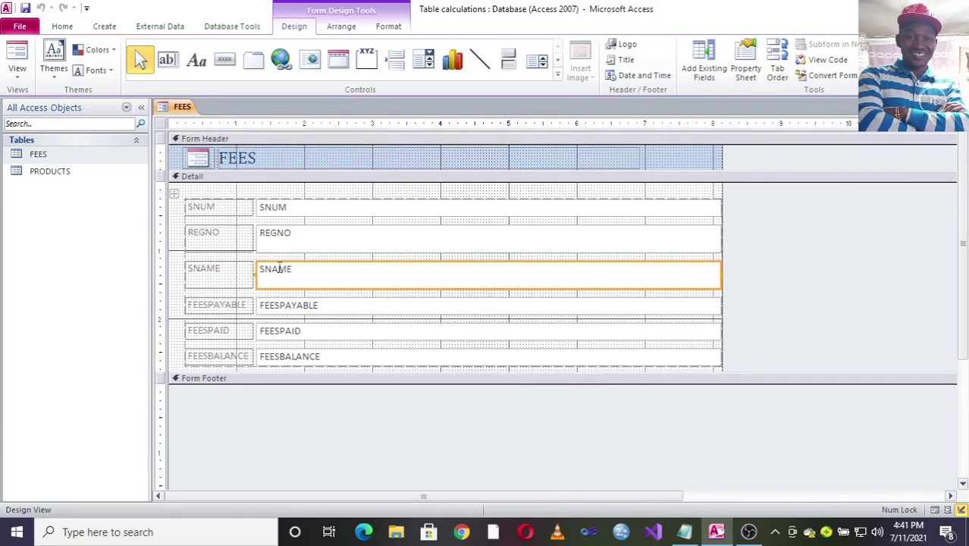
pyautogui.click(746, 66)
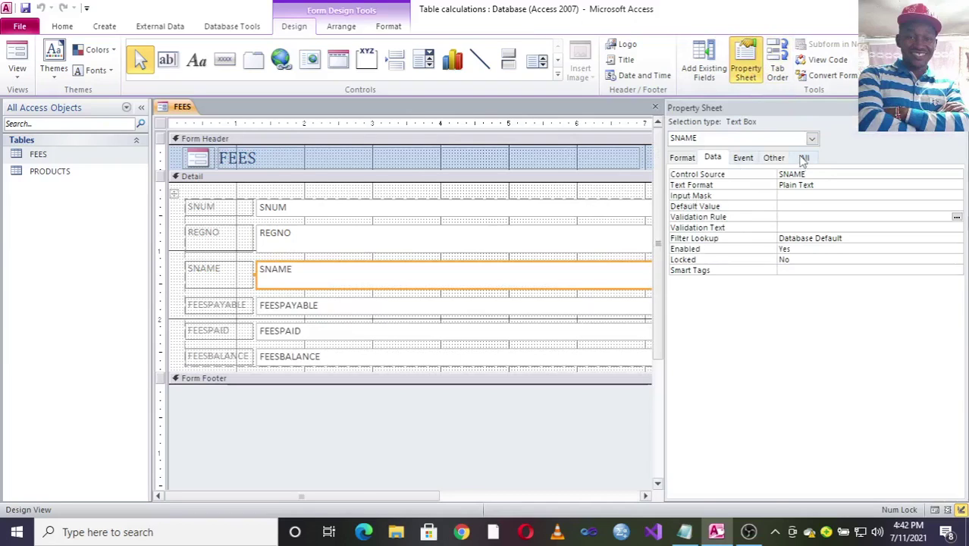
# Step: Enter > as the SNAME text box's Format property and save the form as FEES
pyautogui.click(802, 159)
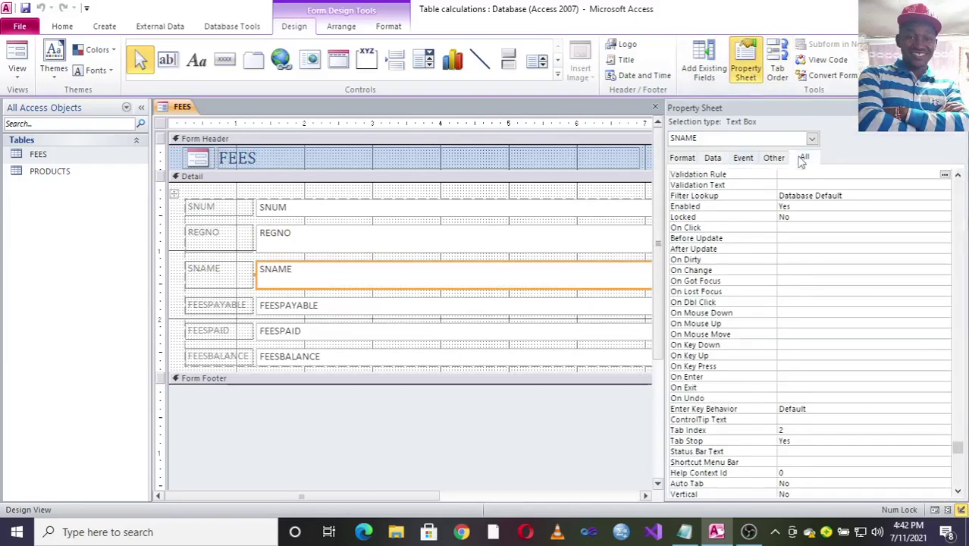
pyautogui.click(720, 161)
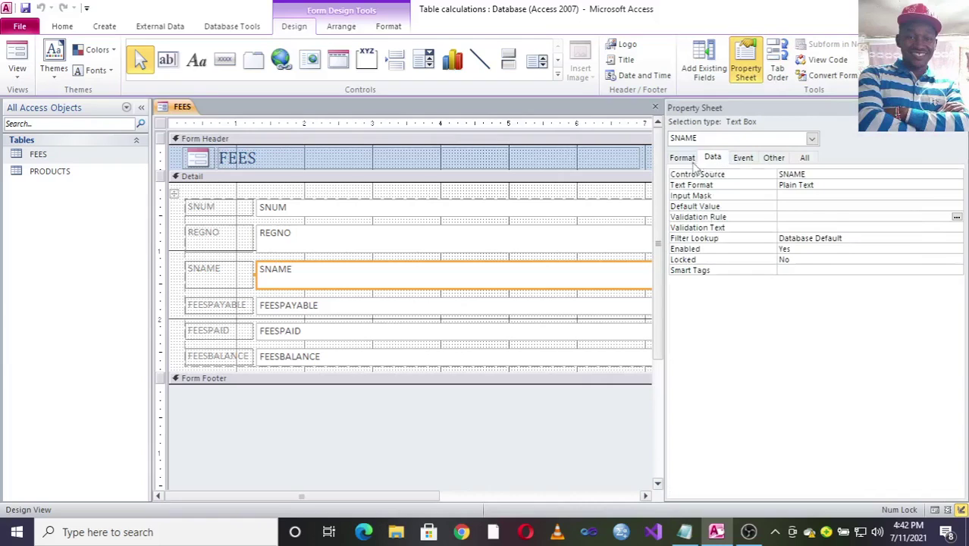
pyautogui.click(687, 160)
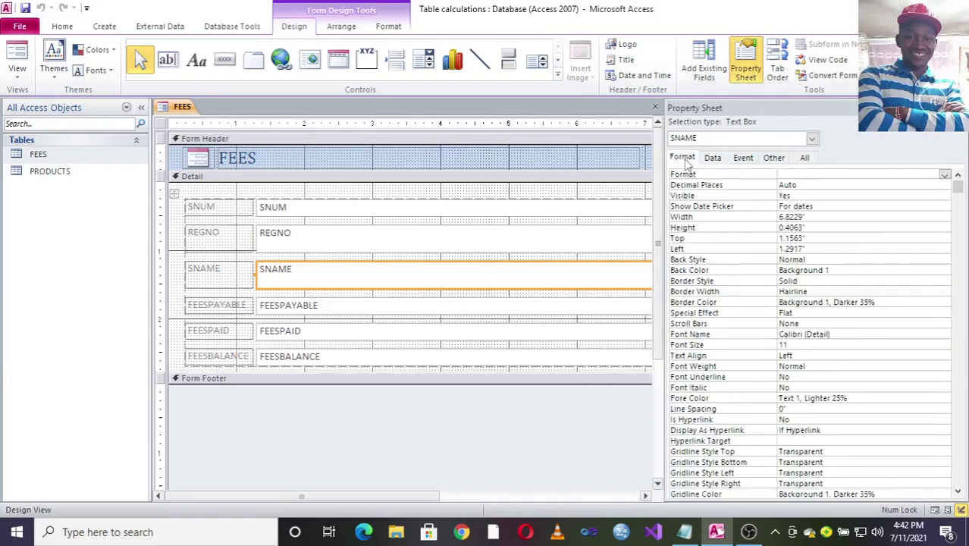
pyautogui.click(792, 174)
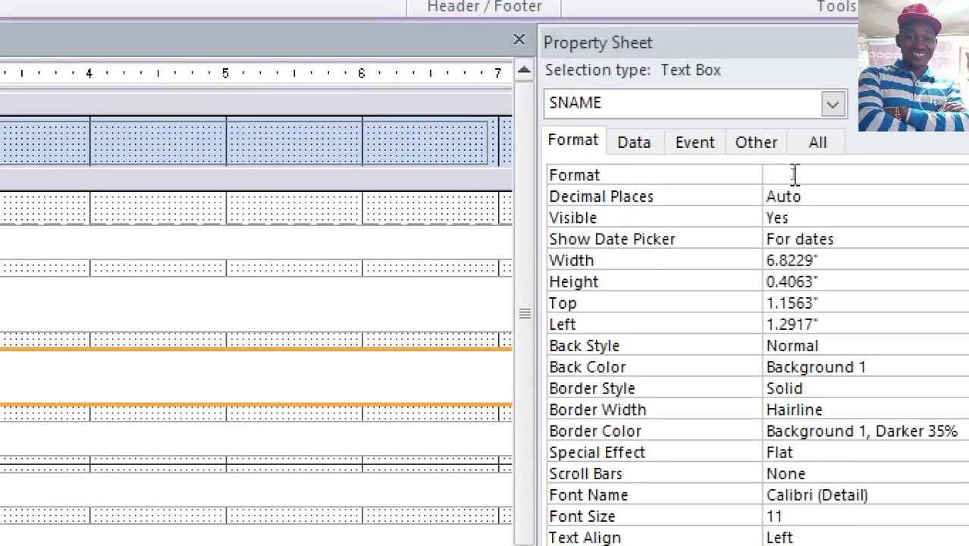
pyautogui.write('>')
pyautogui.moveTo(792, 174); pyautogui.dragTo(714, 179)
pyautogui.hotkey('ctrl', 's')
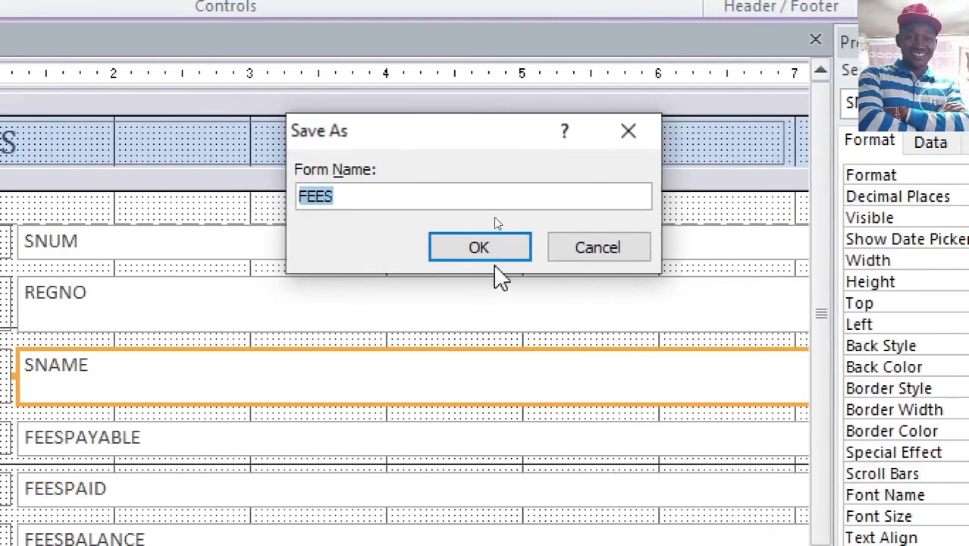
pyautogui.click(167, 250)
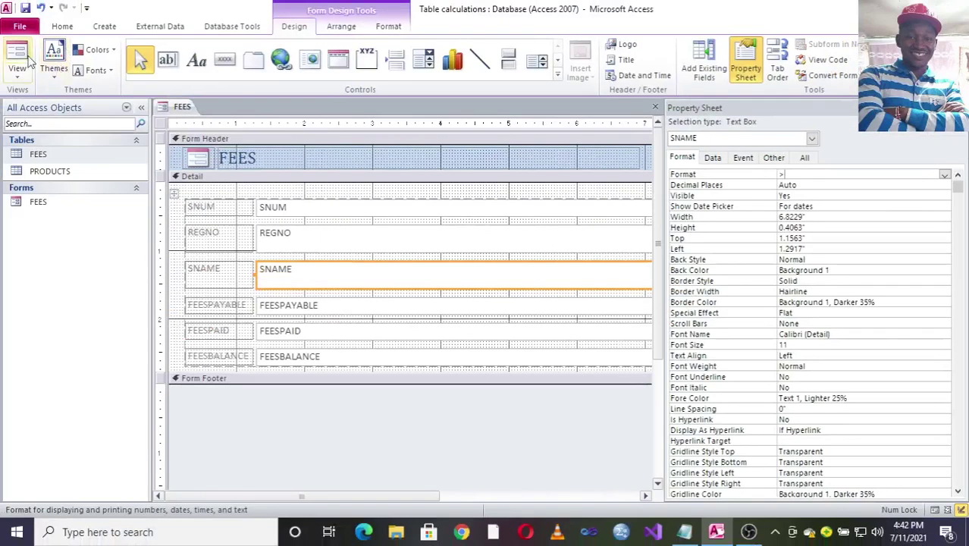
# Step: In Form View, add new record 13 with a lowercase student name and confirm SNAME shows it uppercase
pyautogui.click(19, 65)
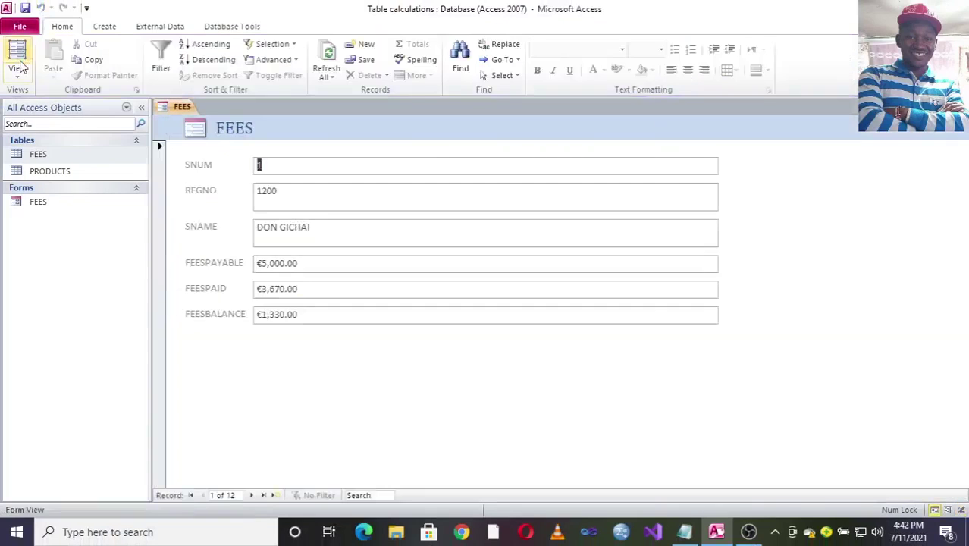
pyautogui.click(273, 495)
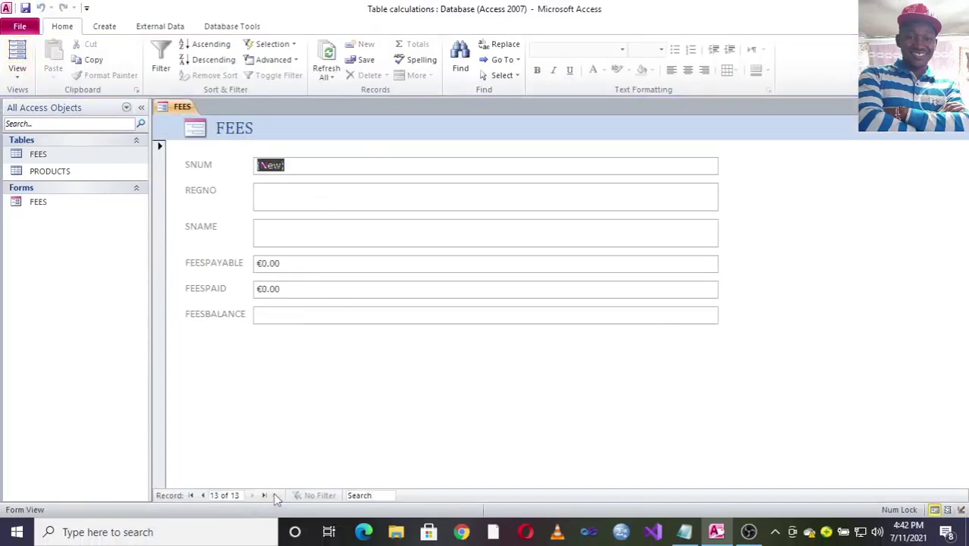
pyautogui.click(267, 227)
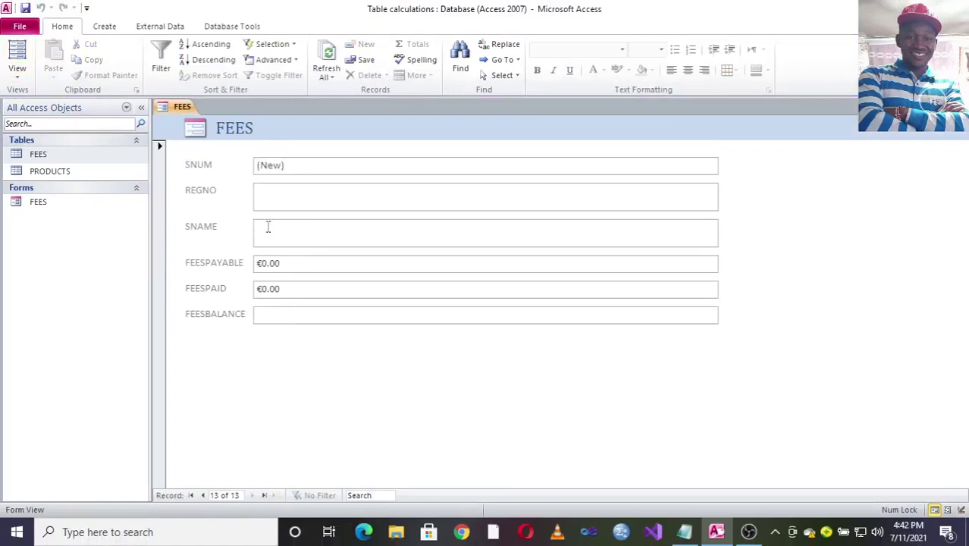
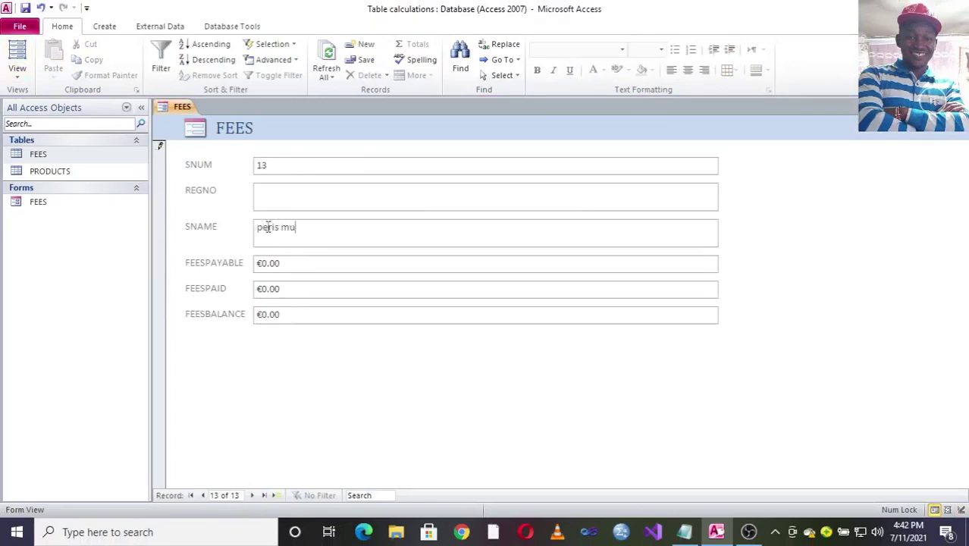
pyautogui.click(282, 262)
pyautogui.moveTo(333, 232); pyautogui.dragTo(241, 236)
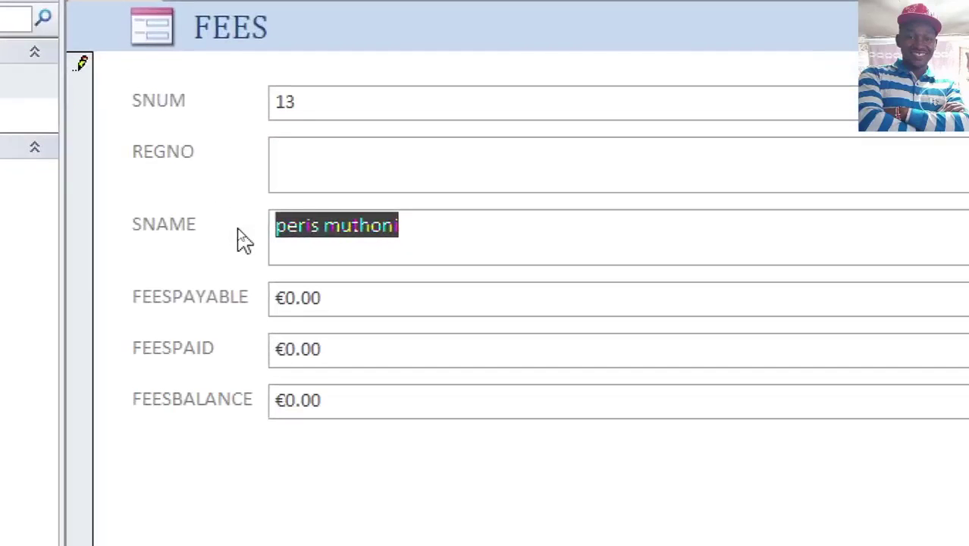
pyautogui.click(361, 339)
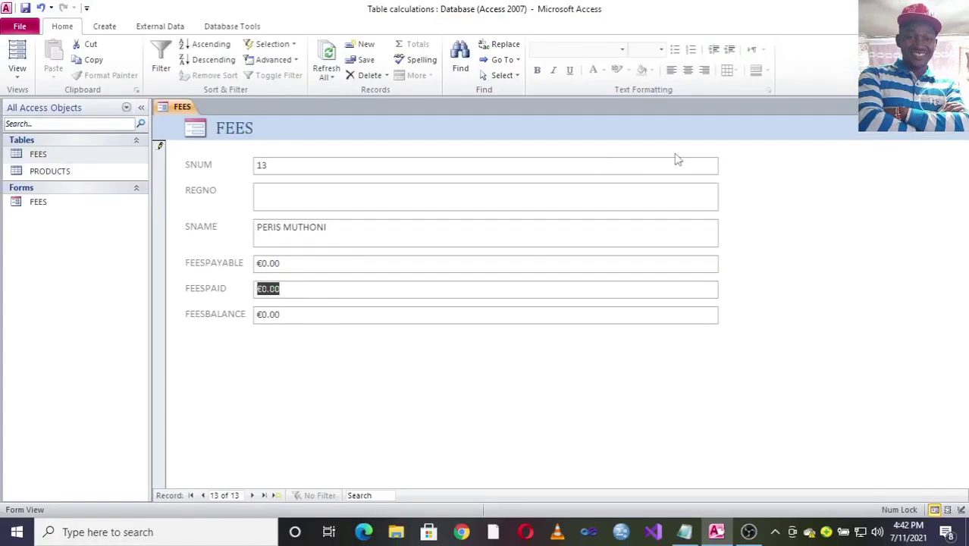
# Step: Return the form to Design View and display the FEESPAYABLE text box's Data properties
pyautogui.rightClick(720, 159)
pyautogui.click(754, 201)
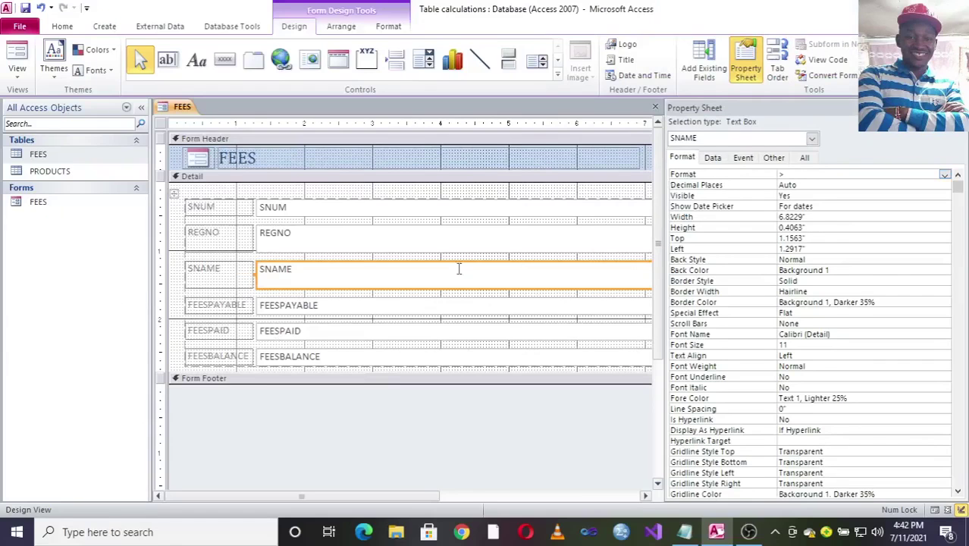
pyautogui.click(299, 307)
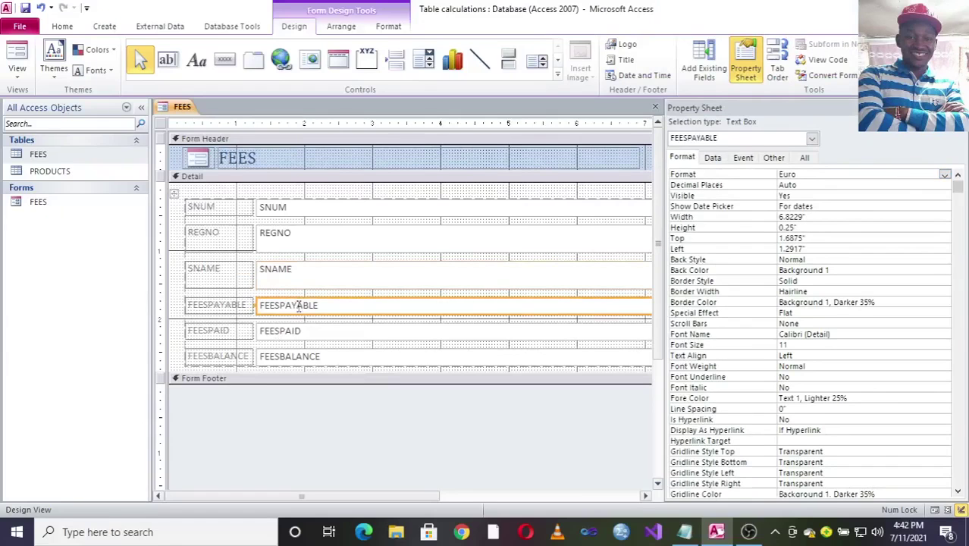
pyautogui.click(712, 159)
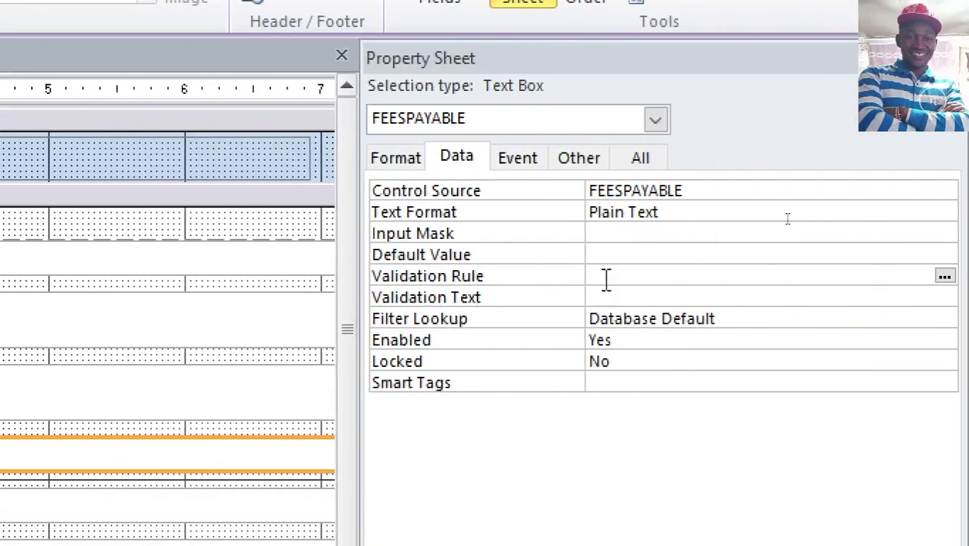
# Step: Give FEESPAYABLE Validation Rule >=1000 and Validation Text 'You cannot pay fees less than 1000!'
pyautogui.click(606, 279)
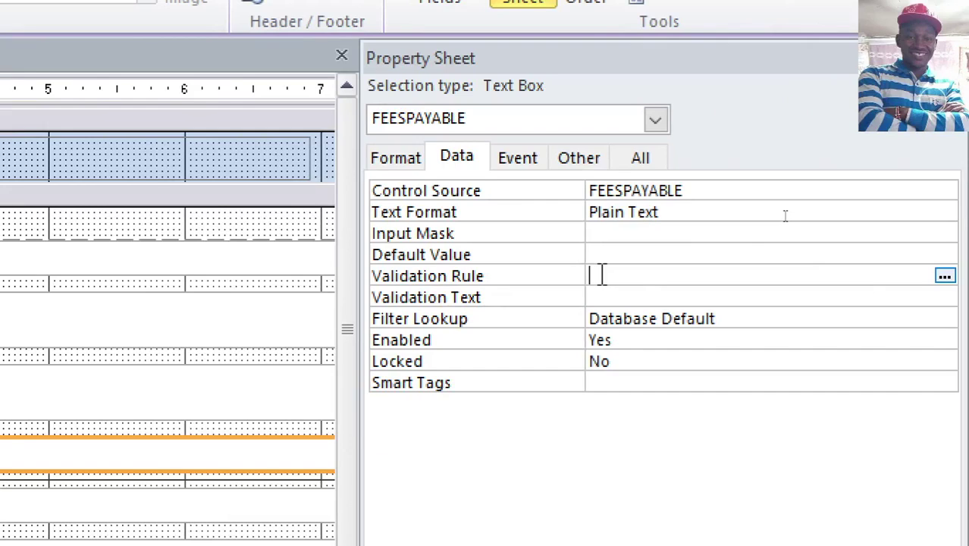
pyautogui.write('<')
pyautogui.press('BackSpace')
pyautogui.write('>=1000')
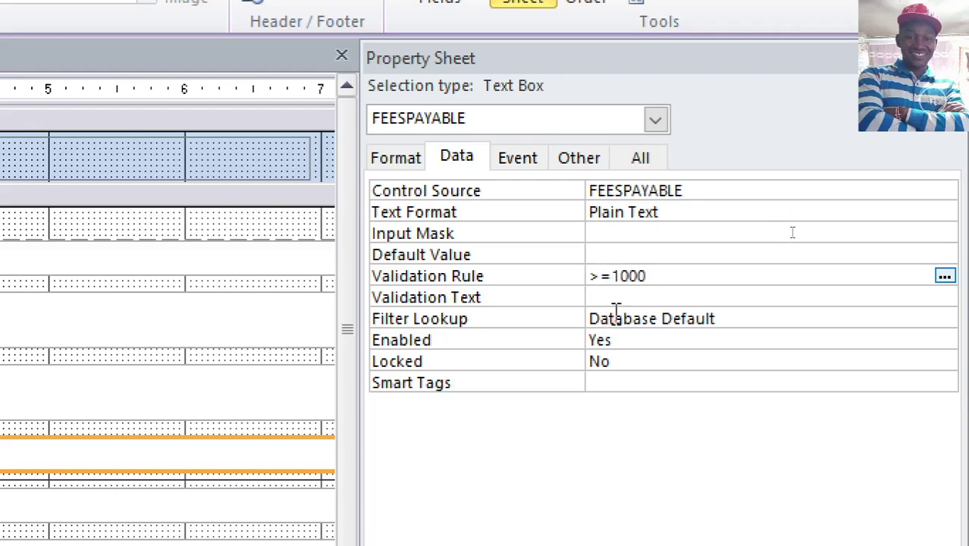
pyautogui.click(617, 298)
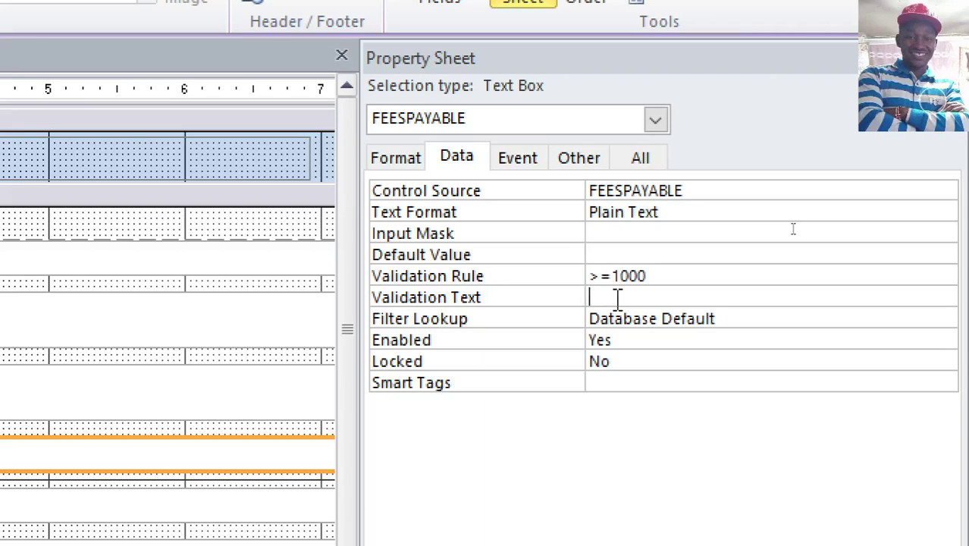
pyautogui.write('You cann')
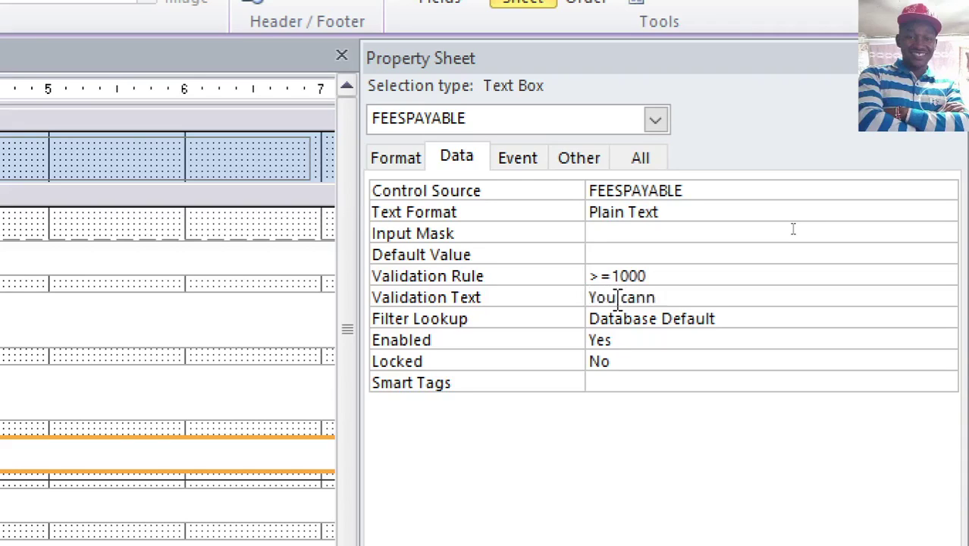
pyautogui.write('ot pay fees less th')
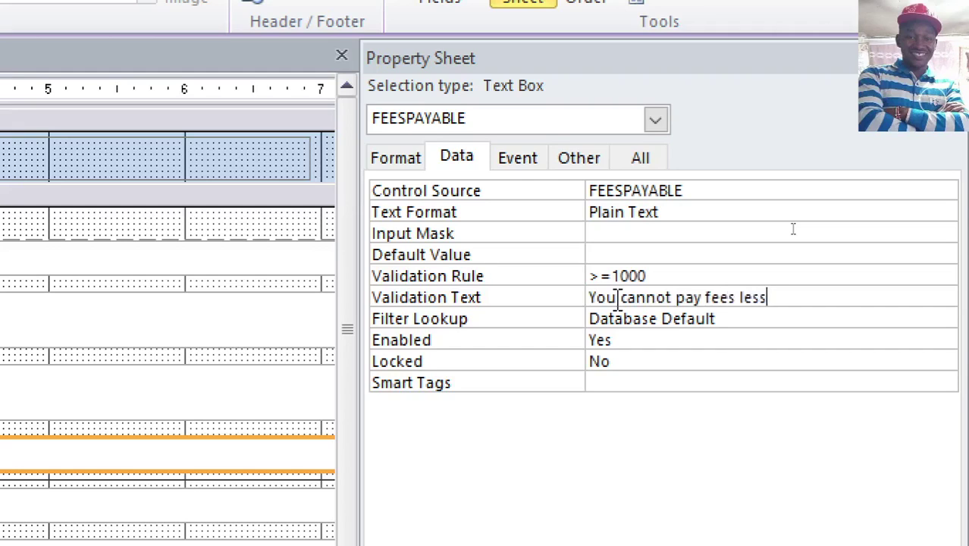
pyautogui.write('an 1000!')
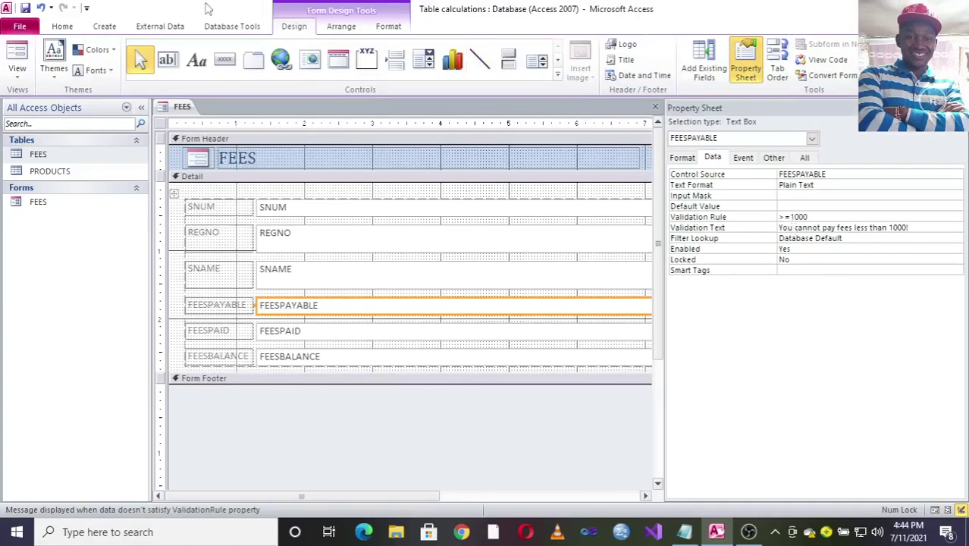
# Step: In Form View, enter 980 in FEESPAYABLE and dismiss the validation error it triggers
pyautogui.click(17, 51)
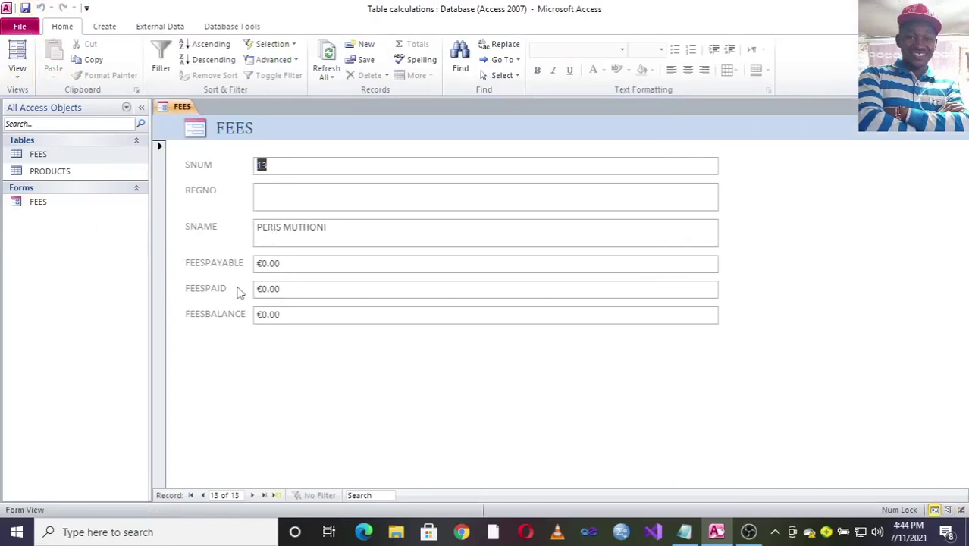
pyautogui.click(284, 263)
pyautogui.click(237, 264)
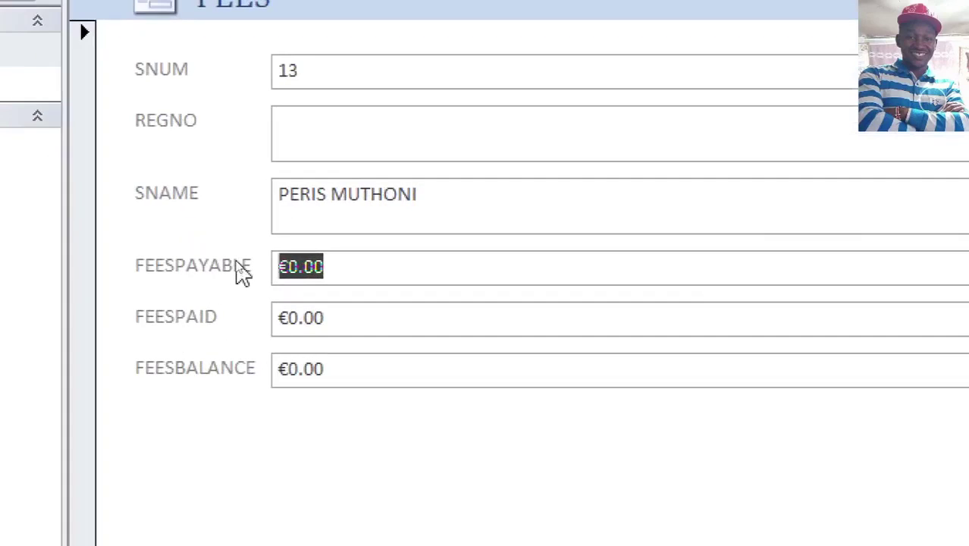
pyautogui.write('98')
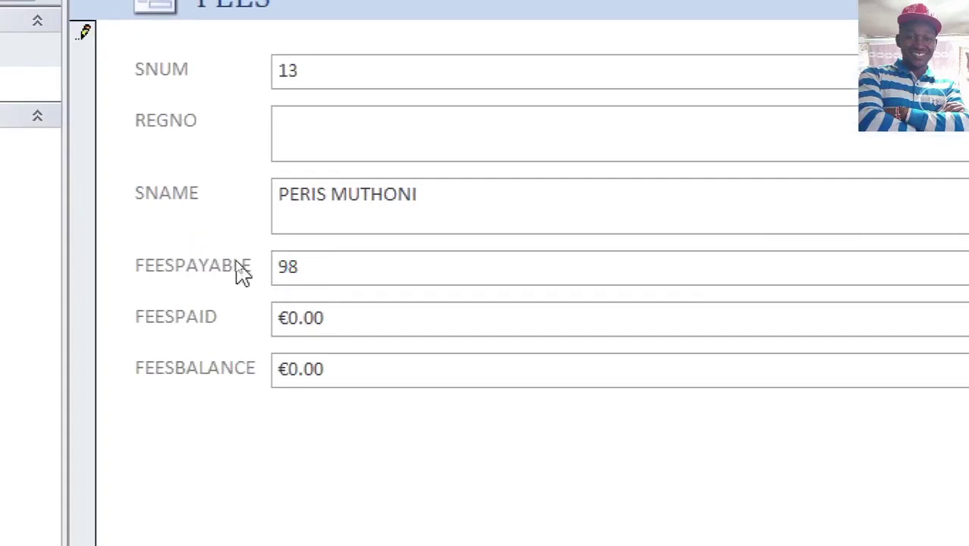
pyautogui.write('0')
pyautogui.click(369, 323)
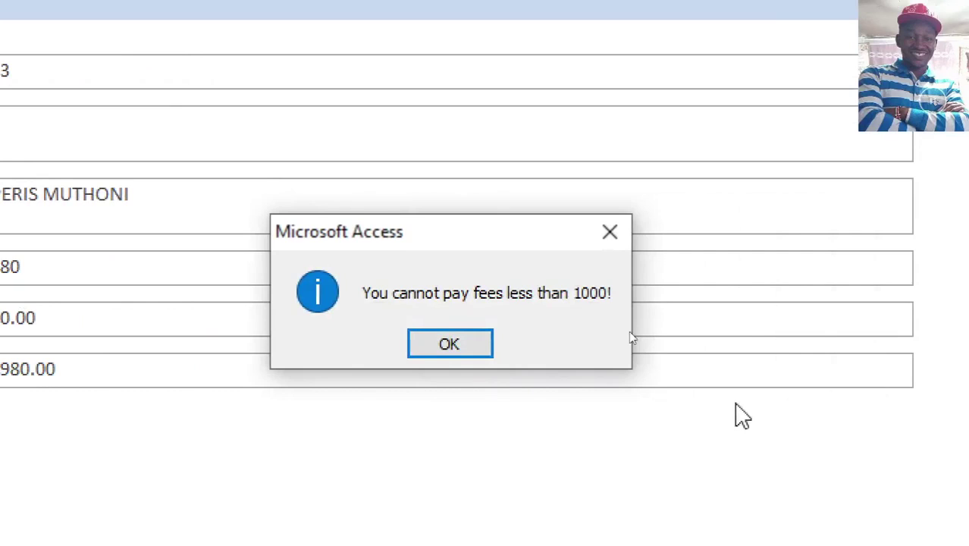
pyautogui.click(410, 341)
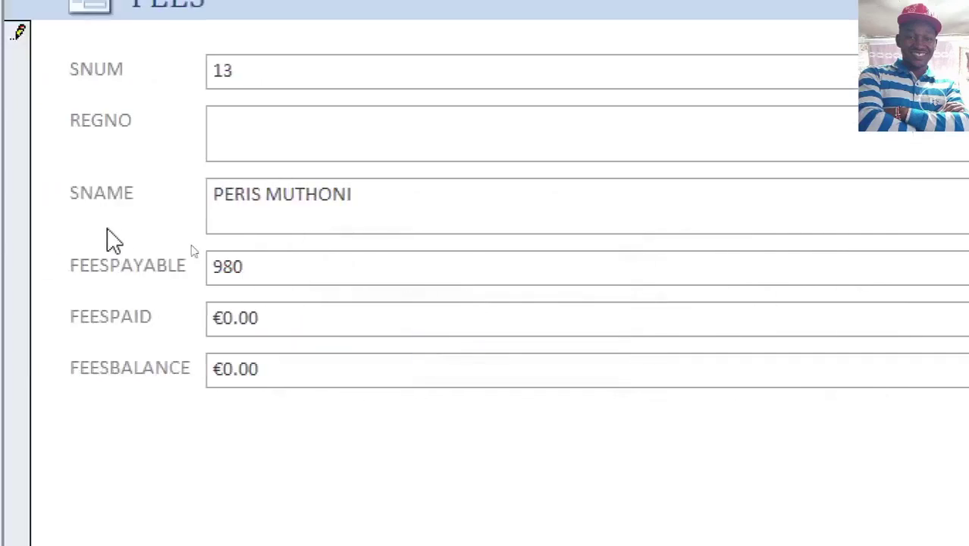
# Step: Replace the rejected fee with 1000 so record 13 shows €1,000.00
pyautogui.moveTo(281, 268); pyautogui.dragTo(227, 273)
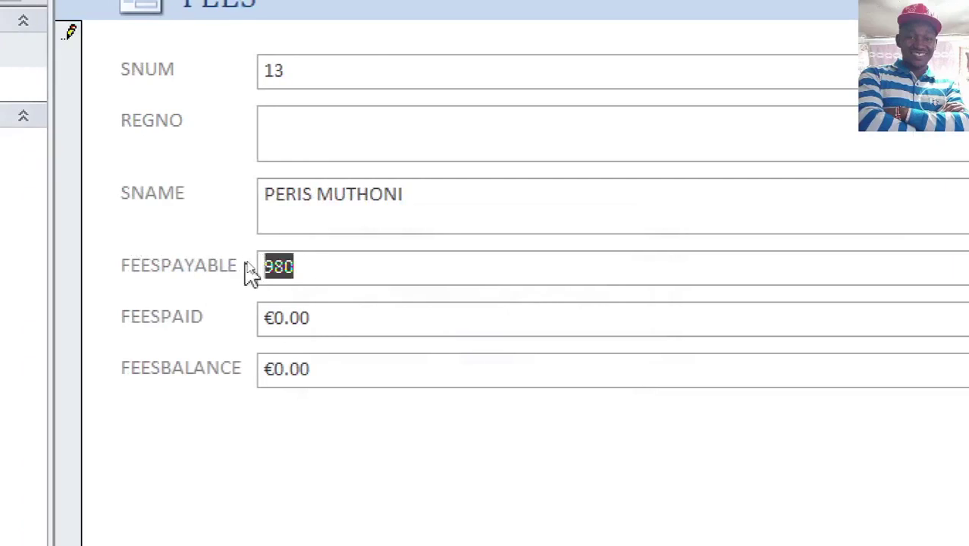
pyautogui.write('1000')
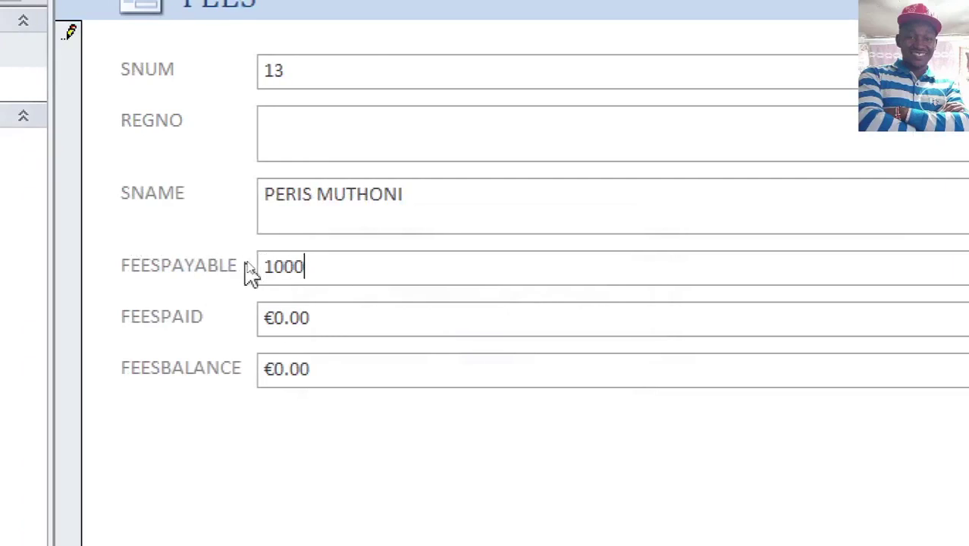
pyautogui.click(300, 318)
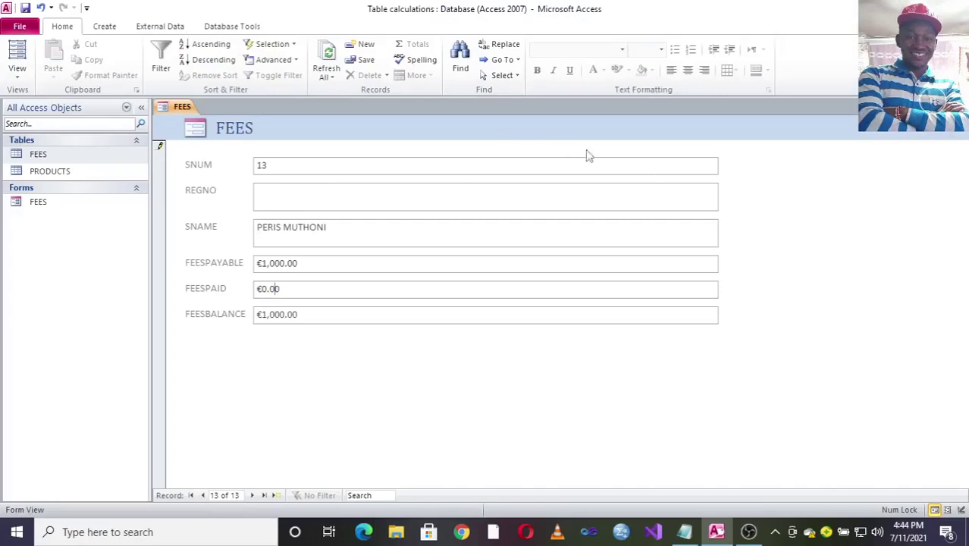
# Step: Put the form back in Design View, then check FEESPAYABLE in the FEES table design and close it
pyautogui.rightClick(431, 143)
pyautogui.click(460, 182)
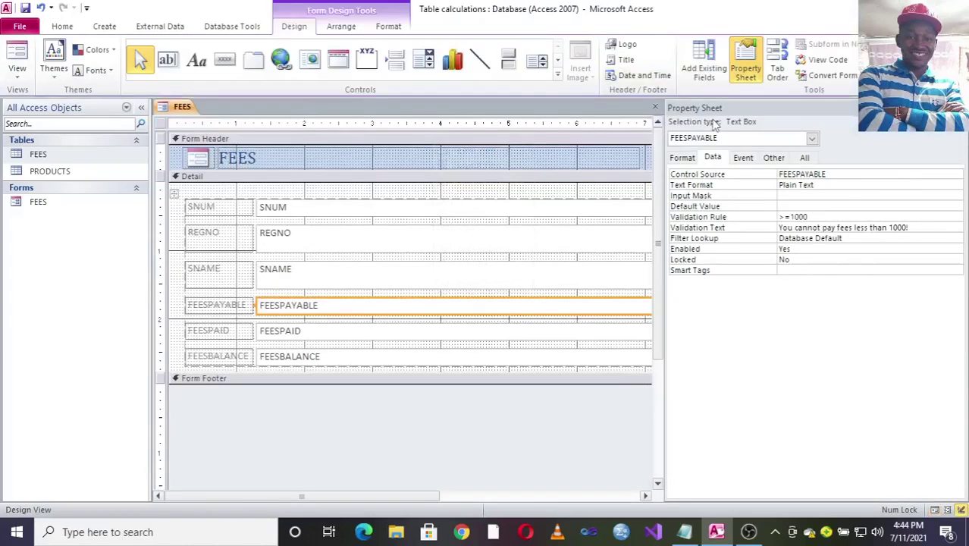
pyautogui.rightClick(69, 156)
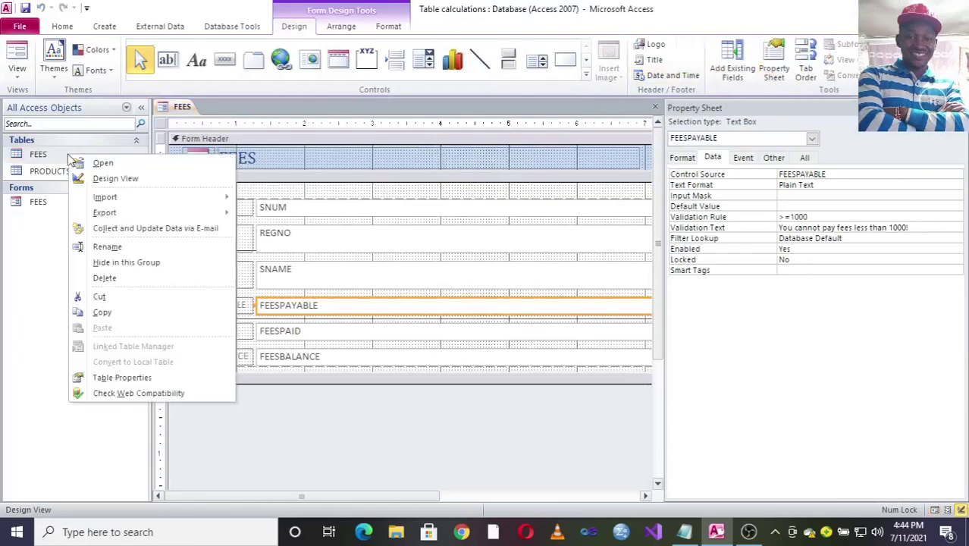
pyautogui.click(121, 179)
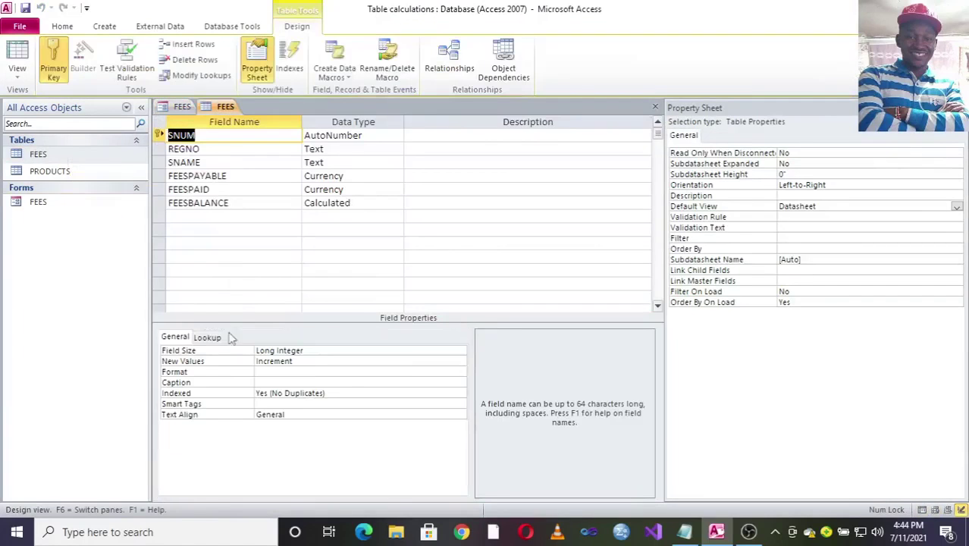
pyautogui.click(233, 177)
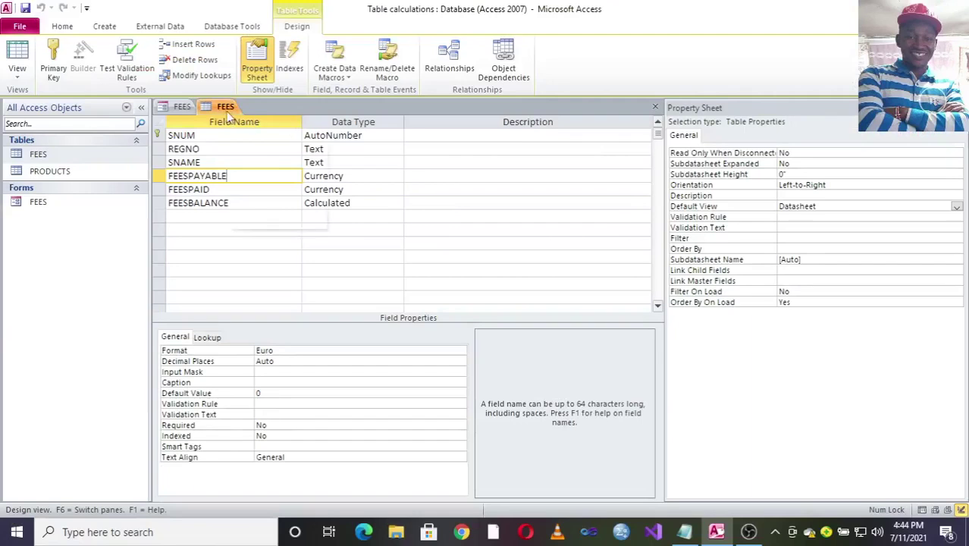
pyautogui.rightClick(226, 108)
pyautogui.click(272, 140)
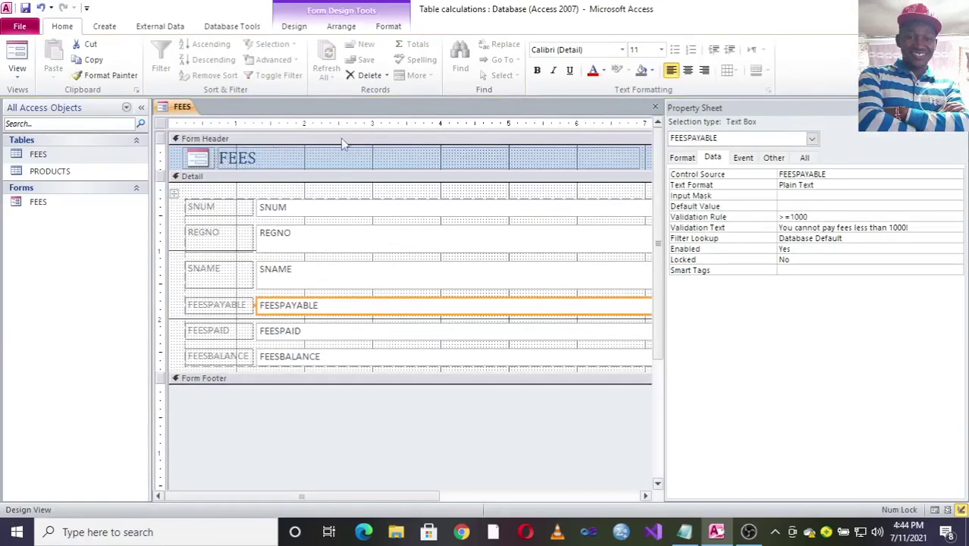